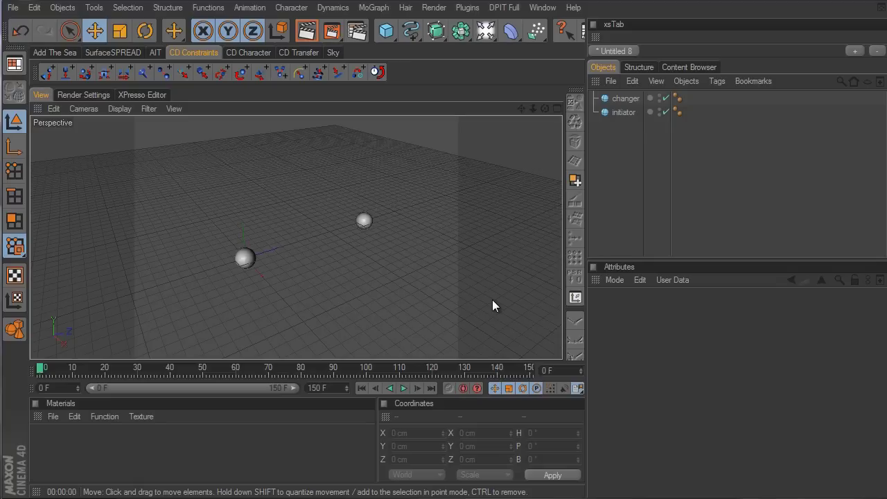
Step: Zoom in on the two spheres, then play the animation and pause it after about ten seconds
{"action": "left_click", "coordinate": [246, 256]}
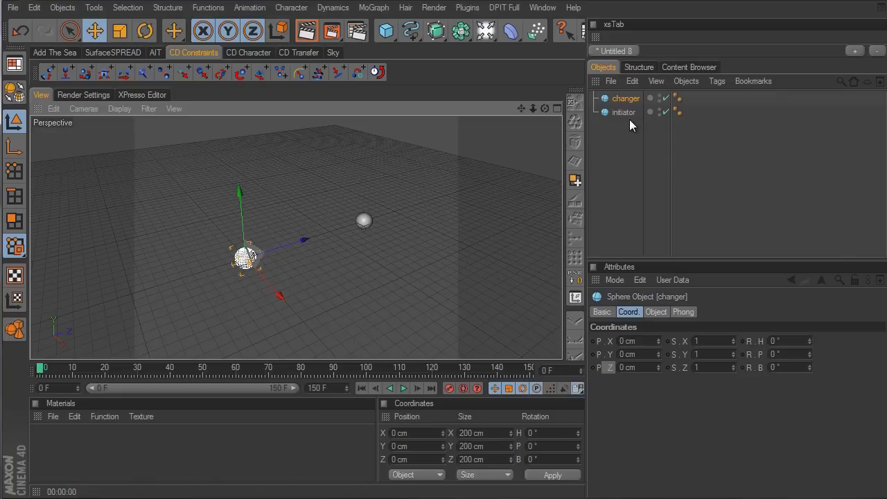
{"action": "scroll", "coordinate": [508, 201], "scroll_direction": "up", "scroll_amount": 5}
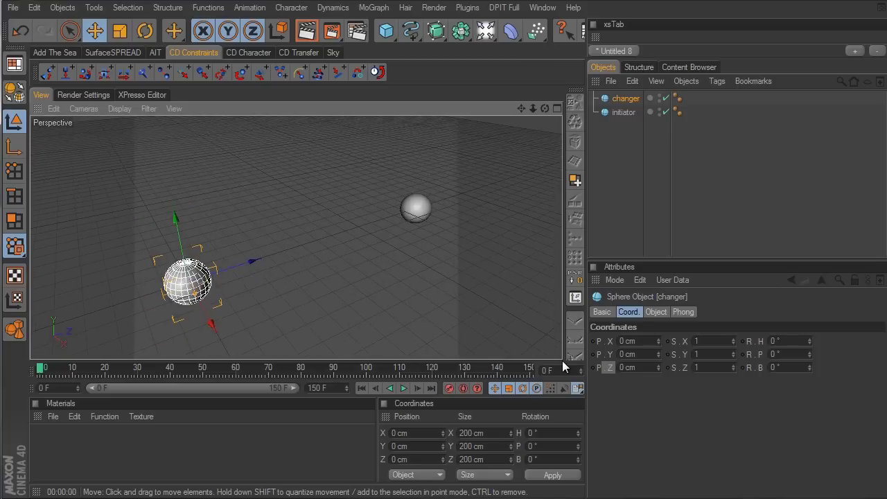
{"action": "left_click", "coordinate": [729, 220]}
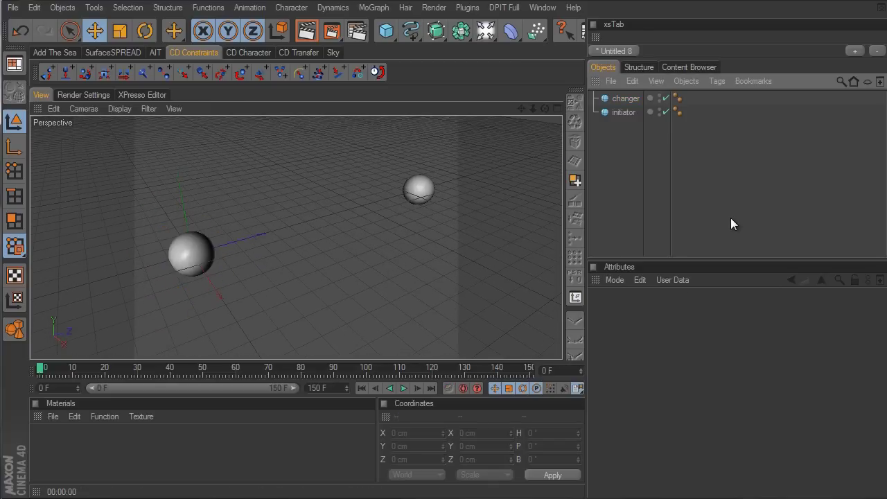
{"action": "left_click", "coordinate": [402, 389]}
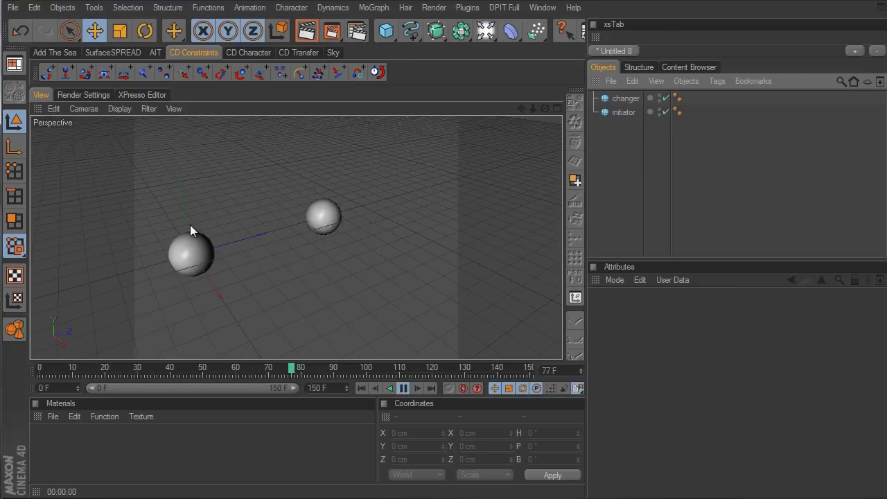
{"action": "left_click", "coordinate": [403, 388]}
Step: Return the timeline to frame 0
{"action": "left_click", "coordinate": [362, 386]}
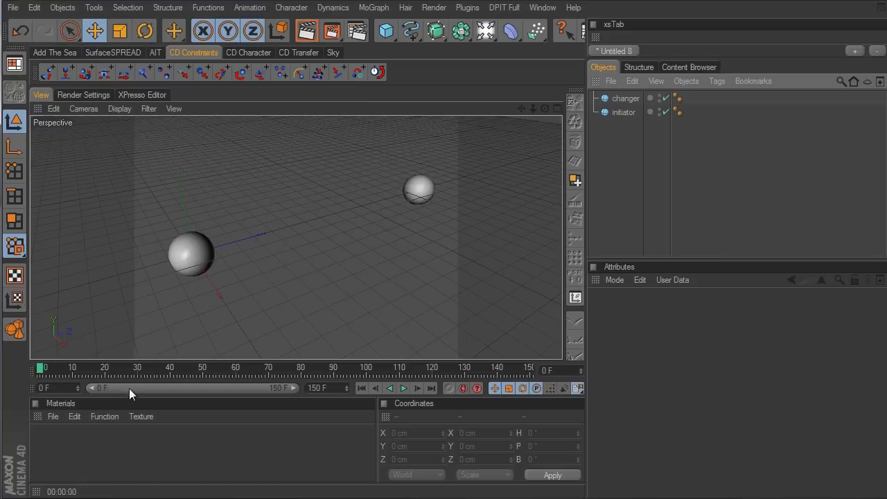
Step: Create material Mat with Color 255, 255, 255 and apply it to the changer sphere
{"action": "double_click", "coordinate": [110, 441]}
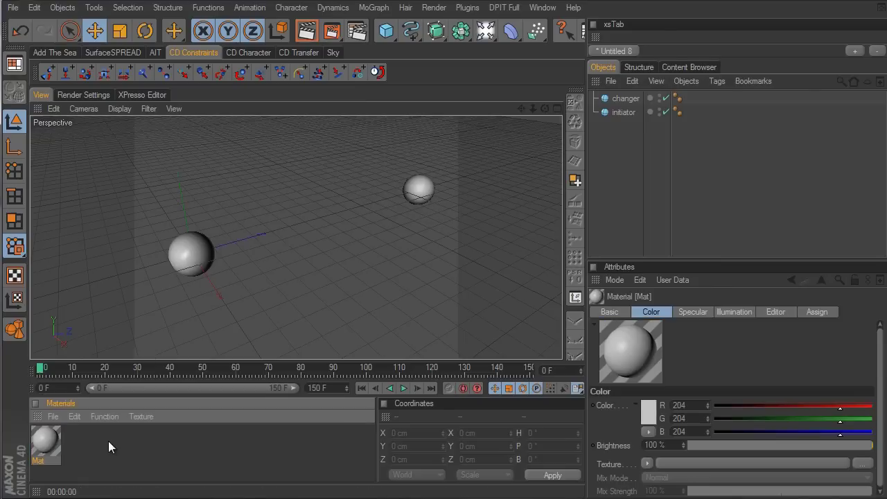
{"action": "double_click", "coordinate": [47, 441]}
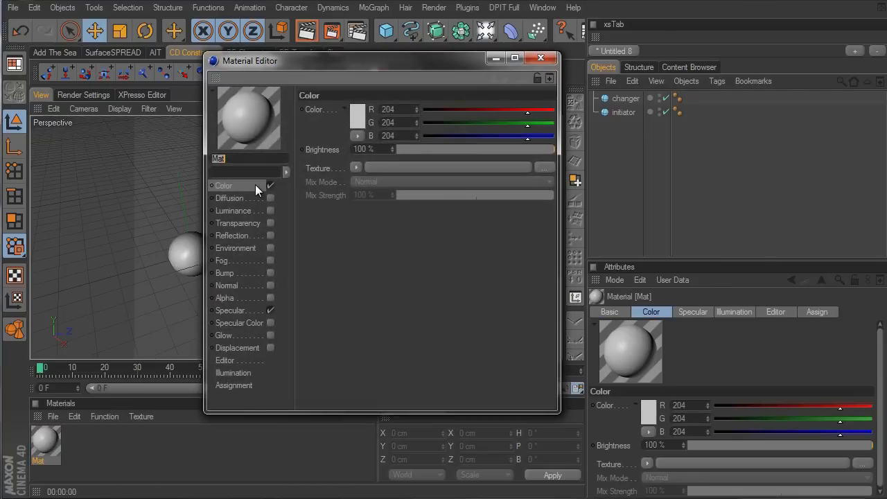
{"action": "left_click_drag", "start_coordinate": [552, 110], "coordinate": [565, 141]}
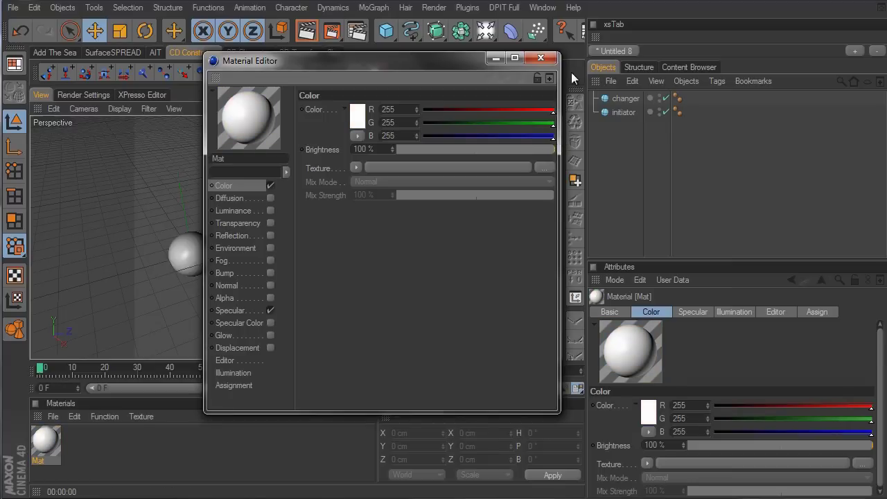
{"action": "left_click", "coordinate": [550, 60]}
{"action": "left_click_drag", "start_coordinate": [50, 445], "coordinate": [633, 94]}
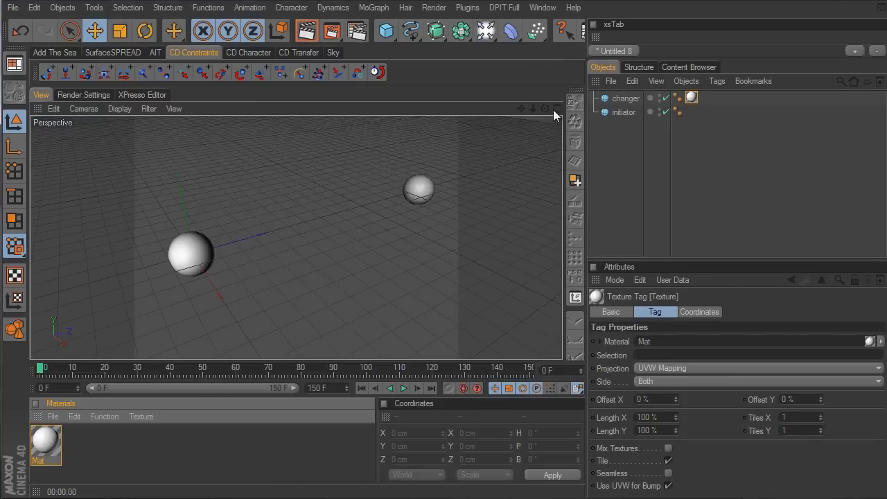
Step: Add an XPresso tag to the initiator sphere from its CINEMA 4D Tags menu
{"action": "right_click", "coordinate": [629, 110]}
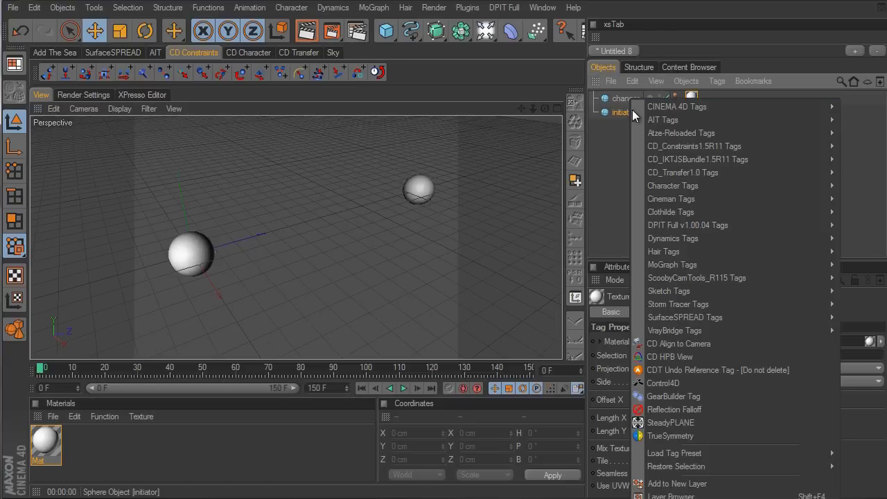
{"action": "mouse_move", "coordinate": [662, 107]}
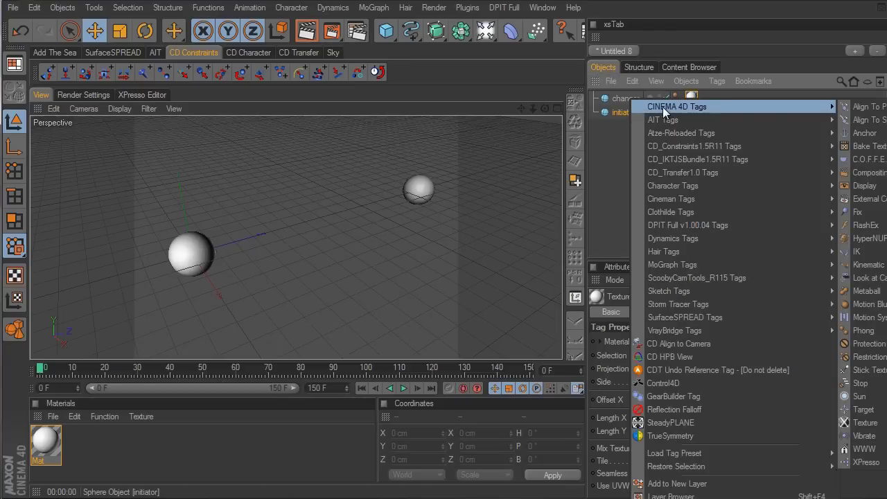
{"action": "left_click", "coordinate": [859, 462]}
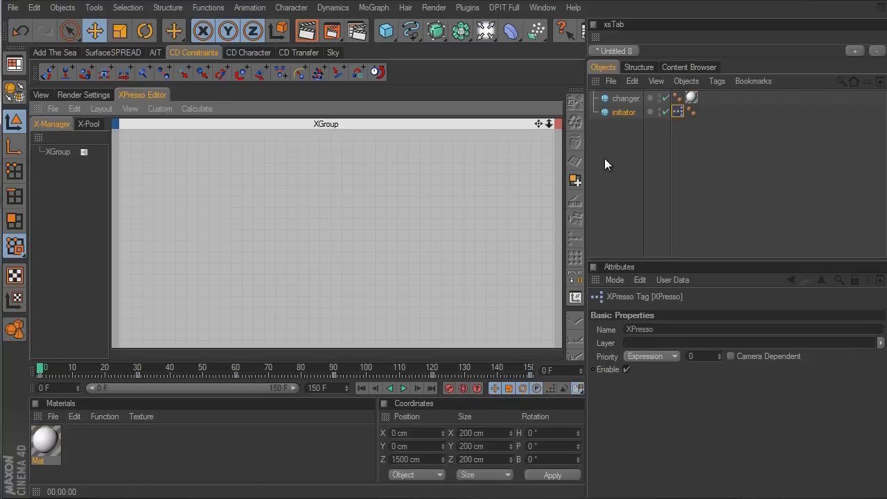
Step: Bring both spheres into the XPresso network and give initiator a Global Position output
{"action": "left_click_drag", "start_coordinate": [631, 122], "coordinate": [202, 244]}
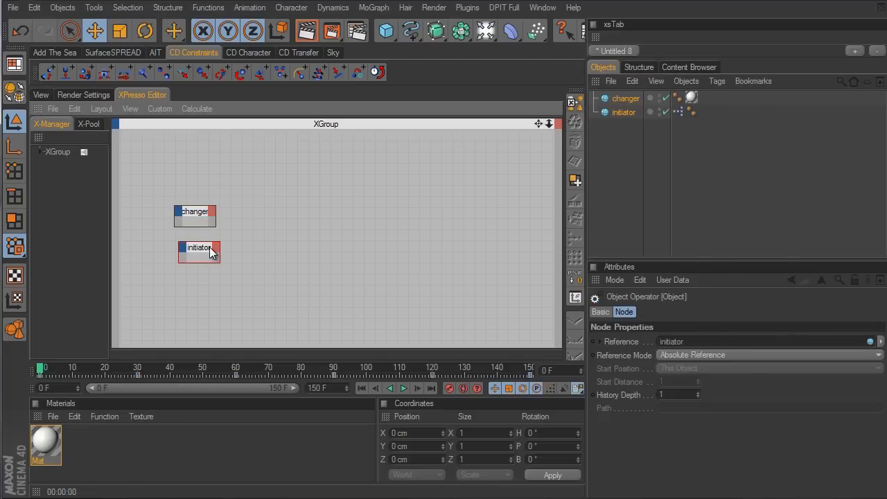
{"action": "left_click", "coordinate": [216, 247]}
{"action": "mouse_move", "coordinate": [239, 266]}
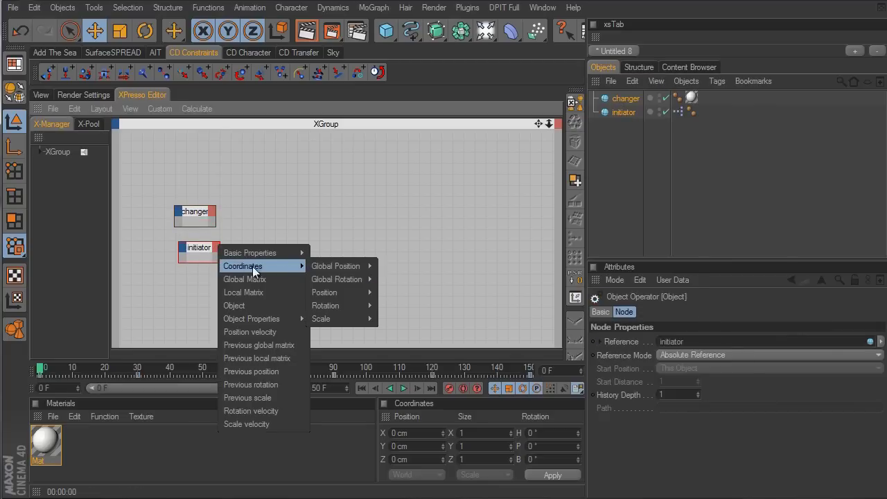
{"action": "mouse_move", "coordinate": [336, 270]}
{"action": "left_click", "coordinate": [398, 269]}
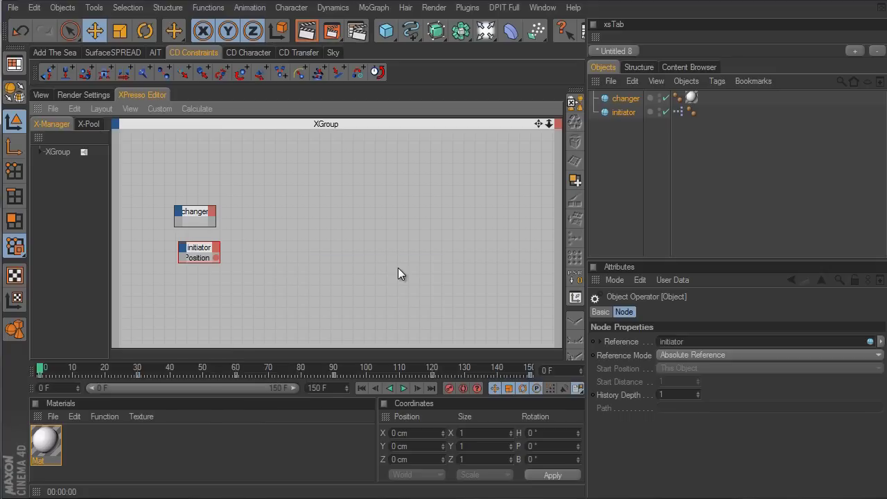
Step: Give the changer node a Global Position output port as well
{"action": "left_click", "coordinate": [214, 212]}
{"action": "mouse_move", "coordinate": [231, 231]}
{"action": "mouse_move", "coordinate": [349, 234]}
{"action": "left_click", "coordinate": [395, 232]}
Step: Add a Calculate > Distance node, wiring changer Position to Input 1 and initiator Position to Input 2
{"action": "right_click", "coordinate": [248, 214]}
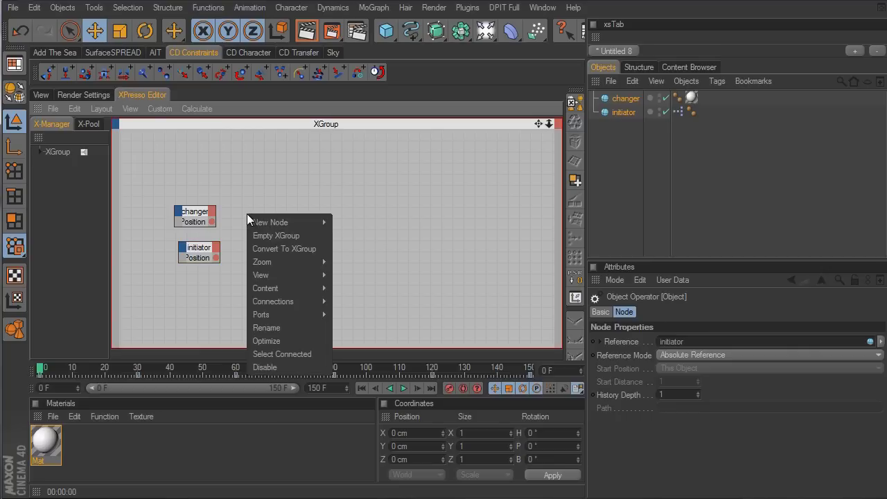
{"action": "mouse_move", "coordinate": [277, 220]}
{"action": "mouse_move", "coordinate": [345, 220]}
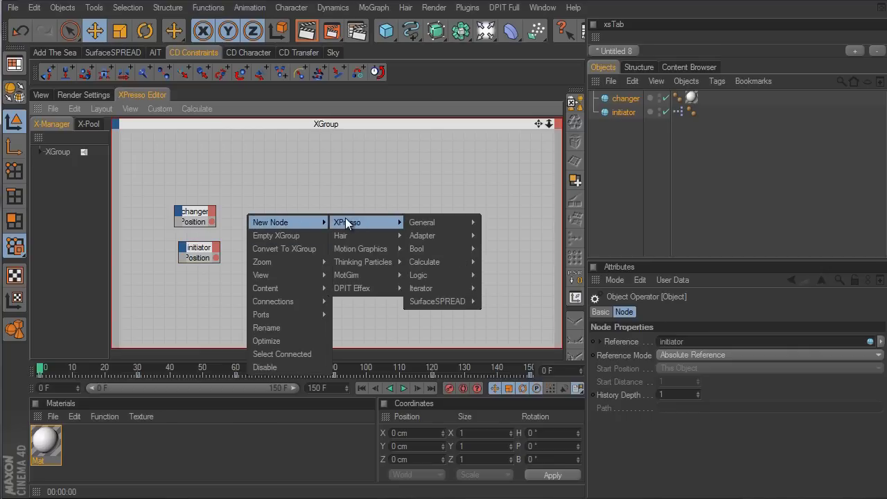
{"action": "mouse_move", "coordinate": [430, 265]}
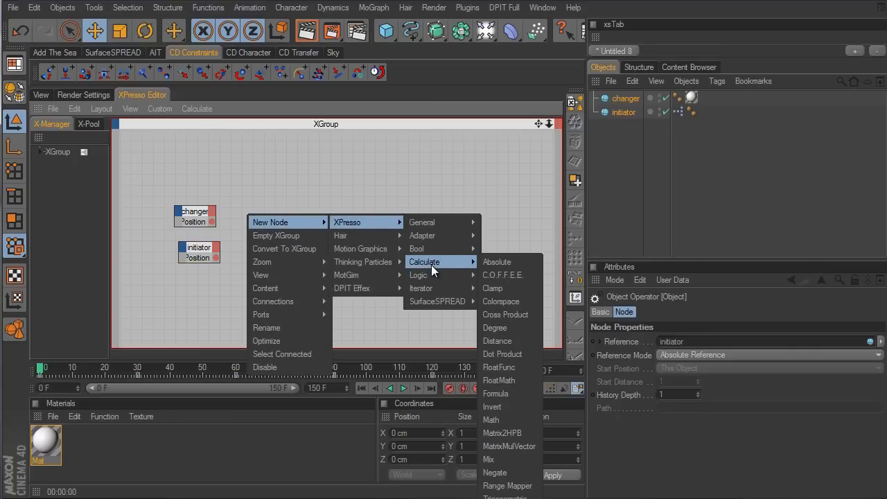
{"action": "left_click", "coordinate": [509, 339]}
{"action": "left_click_drag", "start_coordinate": [244, 201], "coordinate": [277, 227]}
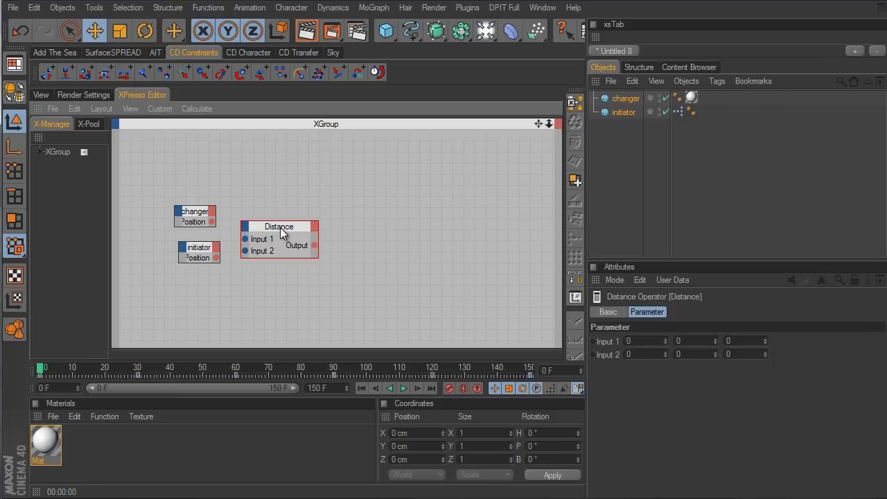
{"action": "left_click_drag", "start_coordinate": [212, 221], "coordinate": [245, 240]}
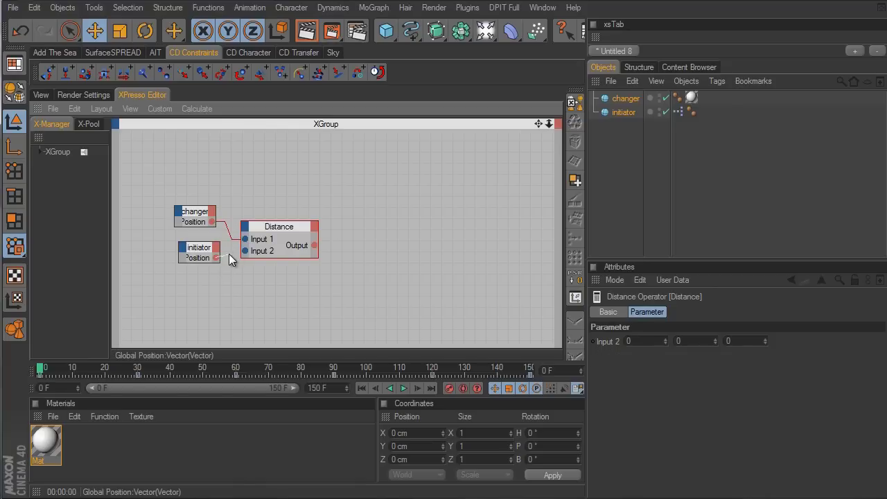
{"action": "left_click_drag", "start_coordinate": [247, 248], "coordinate": [247, 248]}
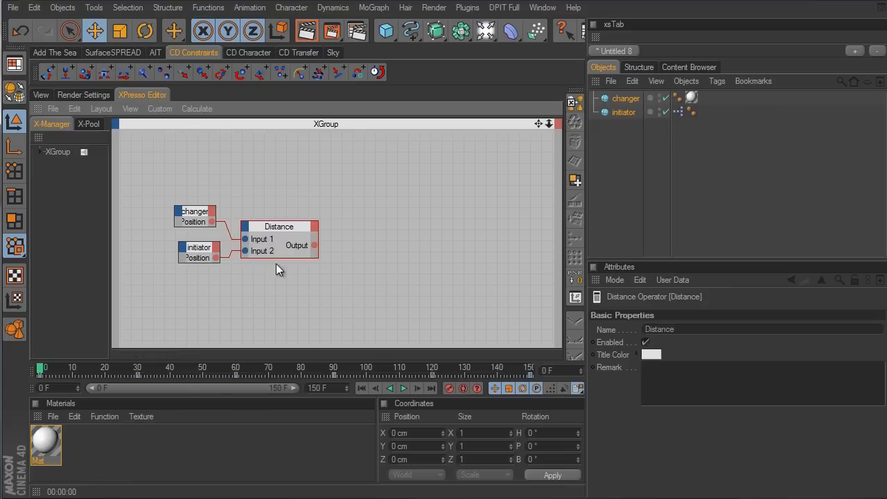
Step: Place a General > Result node right of Distance and wire the Distance Output into it
{"action": "right_click", "coordinate": [331, 184]}
{"action": "mouse_move", "coordinate": [341, 194]}
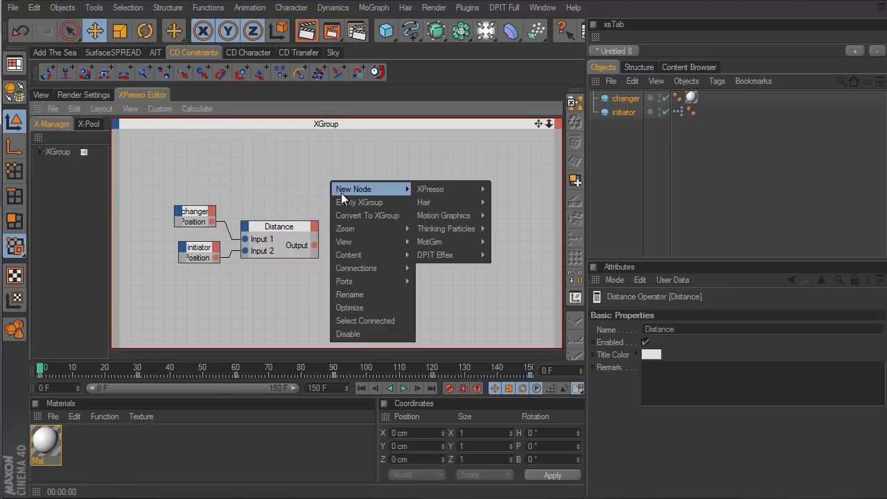
{"action": "mouse_move", "coordinate": [440, 196]}
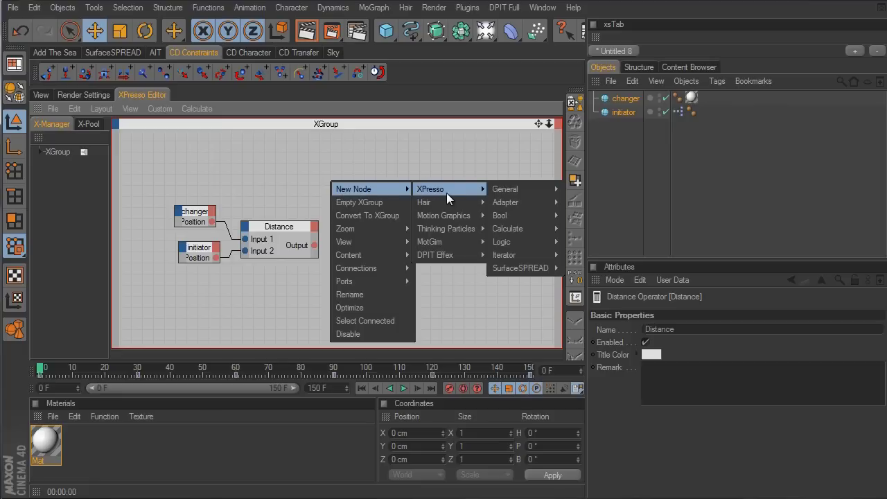
{"action": "mouse_move", "coordinate": [492, 194]}
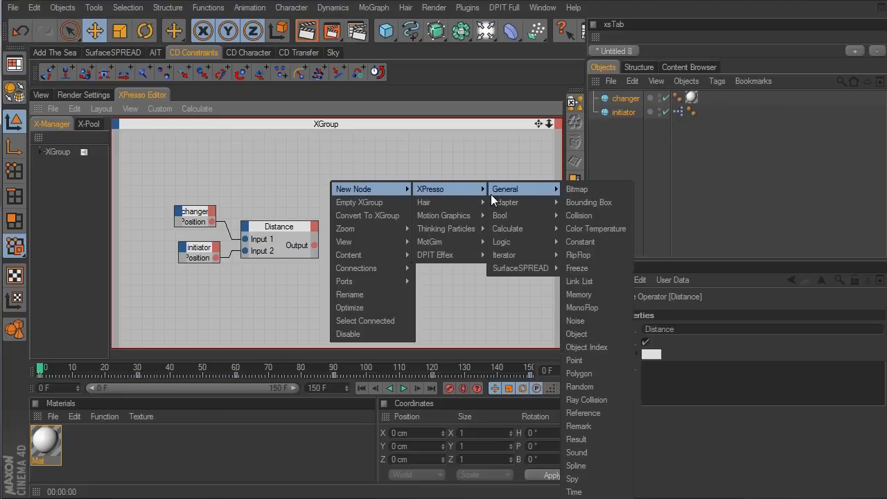
{"action": "left_click", "coordinate": [608, 439]}
{"action": "left_click_drag", "start_coordinate": [329, 180], "coordinate": [420, 280]}
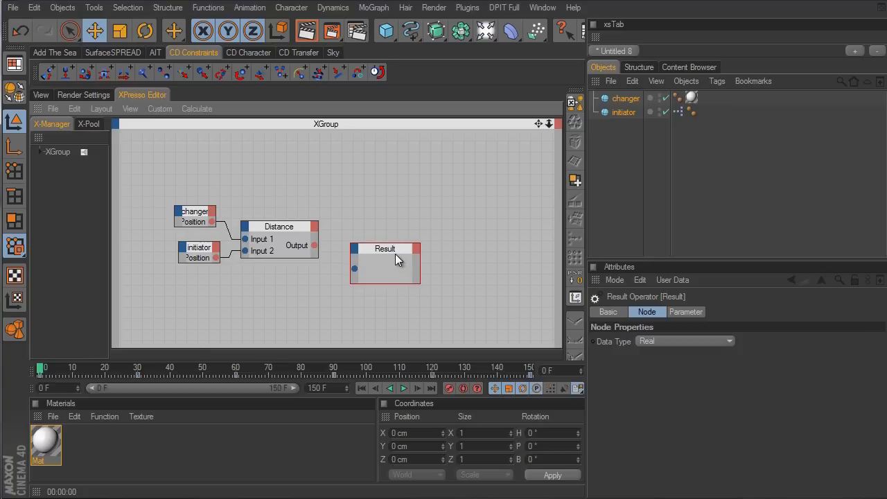
{"action": "mouse_move", "coordinate": [393, 247]}
{"action": "left_mouse_down"}
{"action": "mouse_move", "coordinate": [388, 230]}
{"action": "mouse_move", "coordinate": [399, 231]}
{"action": "left_mouse_up"}
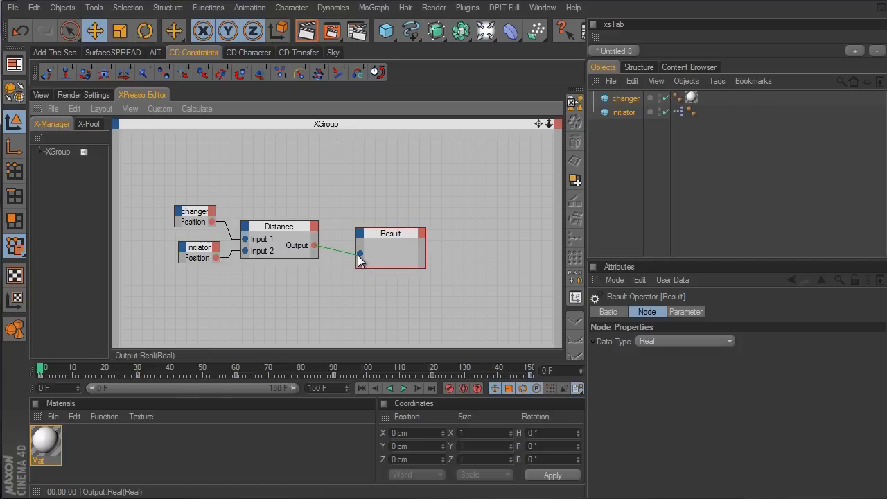
{"action": "left_click_drag", "start_coordinate": [358, 259], "coordinate": [358, 256]}
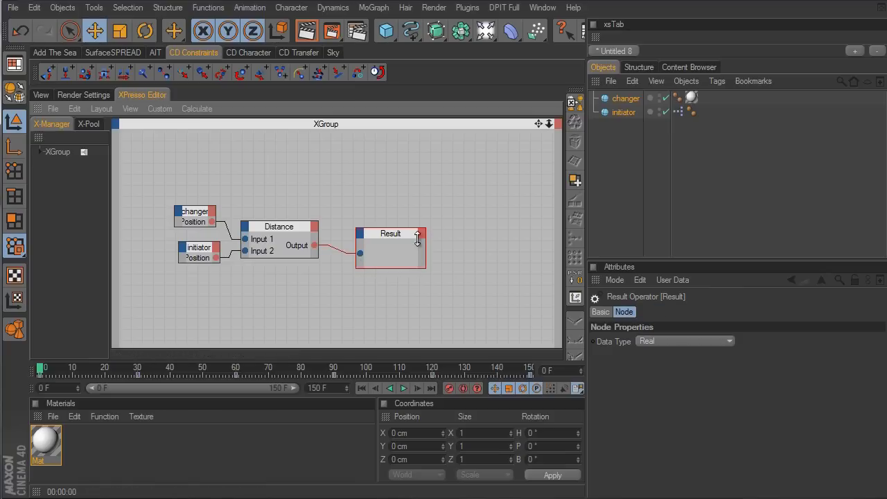
Step: Check the spheres' motion in the 3D view by scrubbing the timeline, then return to XPresso
{"action": "left_click", "coordinate": [41, 94]}
{"action": "left_click_drag", "start_coordinate": [40, 368], "coordinate": [4, 375]}
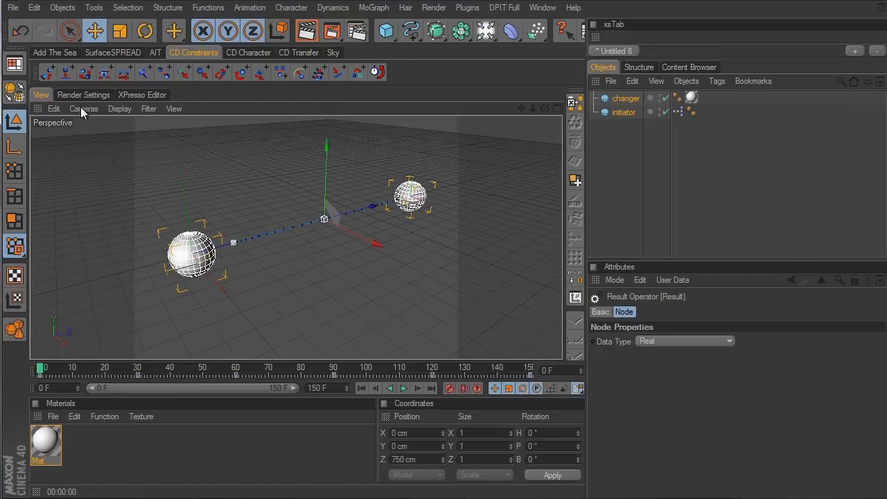
{"action": "left_click", "coordinate": [138, 93]}
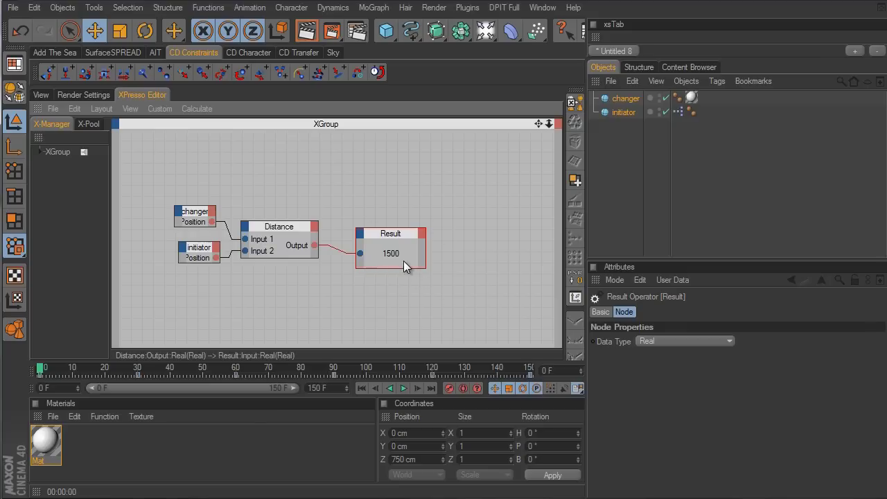
{"action": "left_click", "coordinate": [36, 95]}
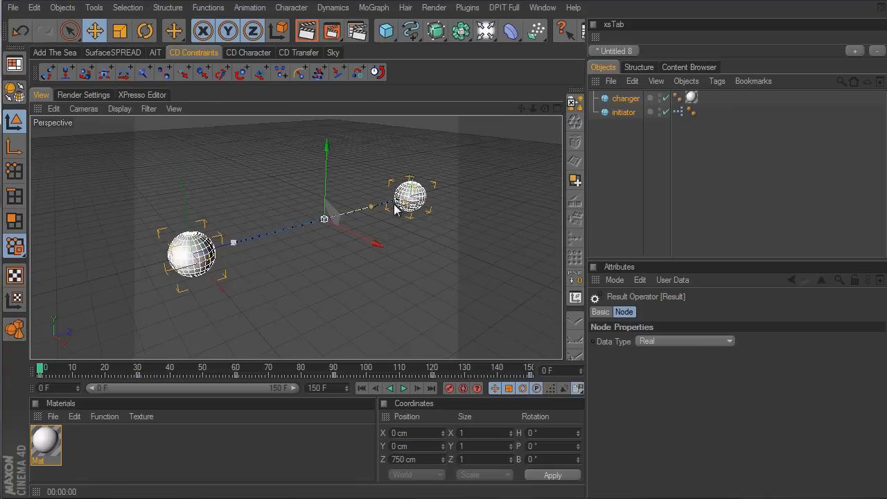
{"action": "left_click", "coordinate": [159, 97]}
Step: Delete the Distance-to-Result wire, move Result to the lower left, and add Mat as a node
{"action": "left_click", "coordinate": [334, 254]}
{"action": "key", "text": "Delete"}
{"action": "left_click_drag", "start_coordinate": [396, 236], "coordinate": [183, 284]}
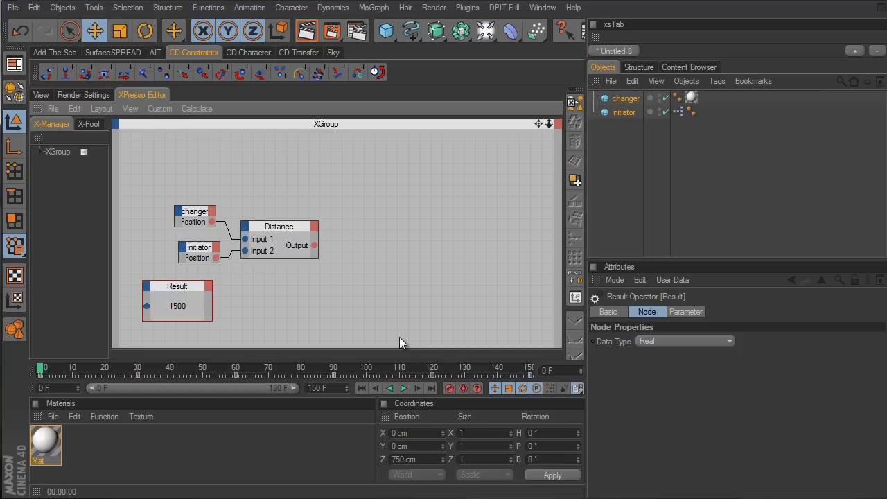
{"action": "left_click_drag", "start_coordinate": [44, 442], "coordinate": [484, 243]}
{"action": "left_click", "coordinate": [403, 209]}
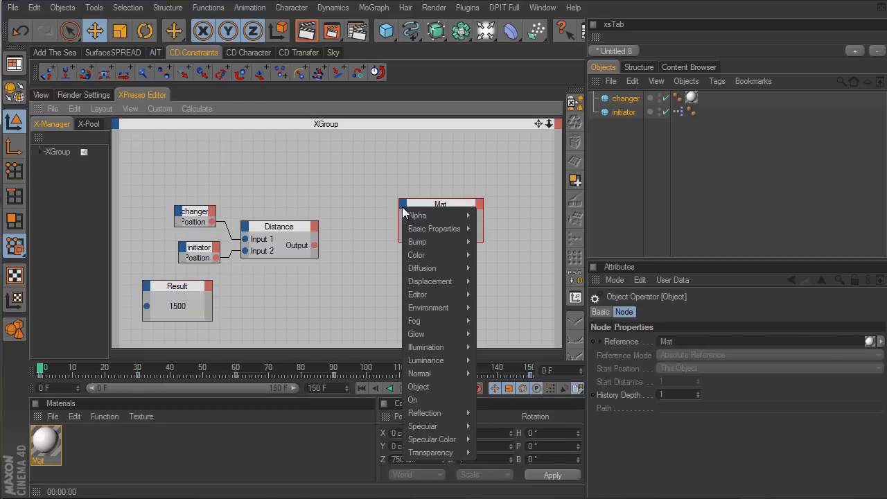
{"action": "mouse_move", "coordinate": [425, 255]}
{"action": "mouse_move", "coordinate": [501, 275]}
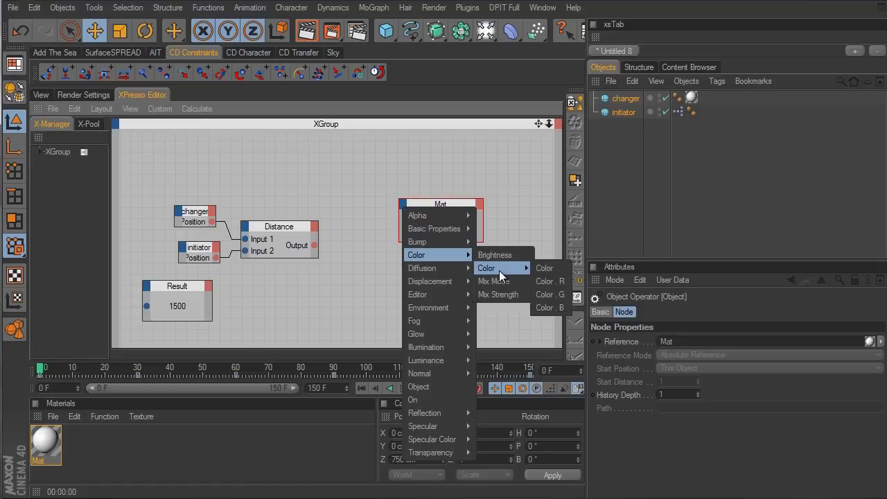
{"action": "left_click", "coordinate": [555, 266]}
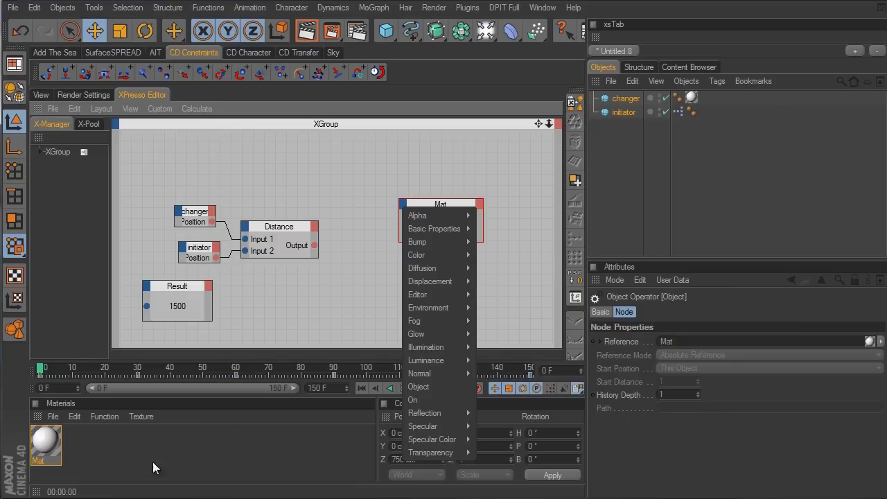
{"action": "double_click", "coordinate": [44, 436]}
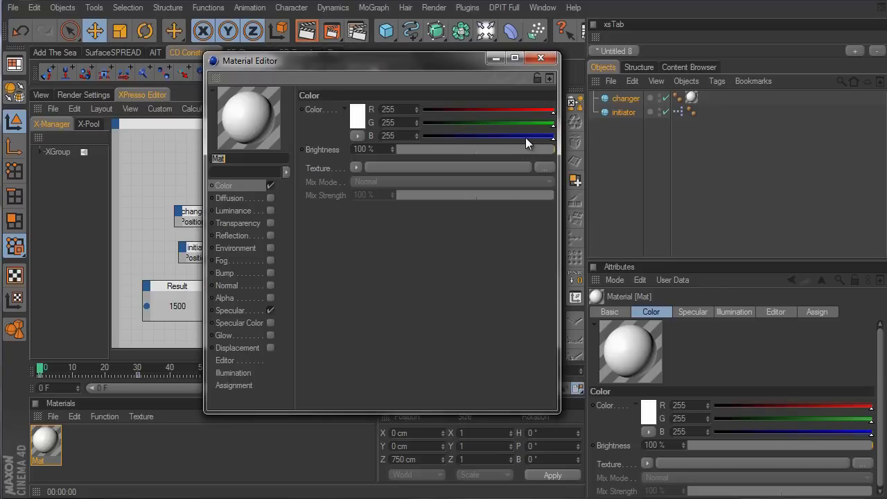
{"action": "left_click", "coordinate": [536, 54]}
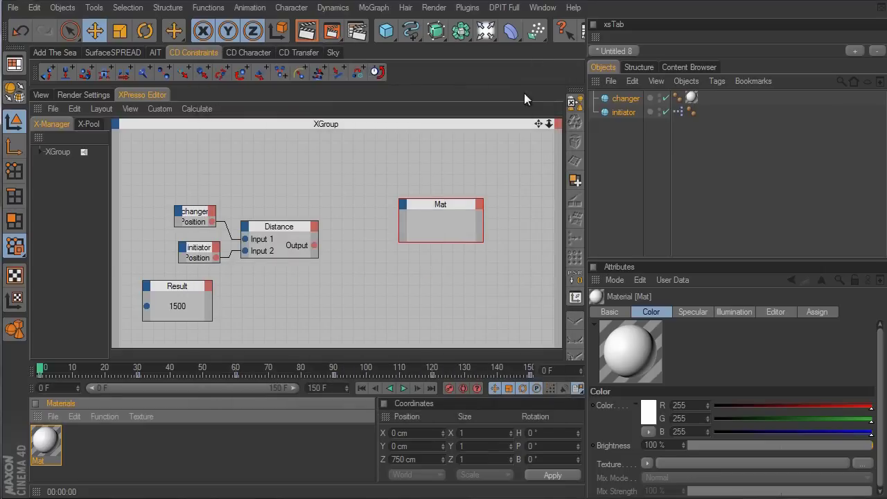
Step: Add a Color > Color > Color . R input port to the Mat node and shift it lower
{"action": "left_click", "coordinate": [403, 202]}
{"action": "mouse_move", "coordinate": [419, 251]}
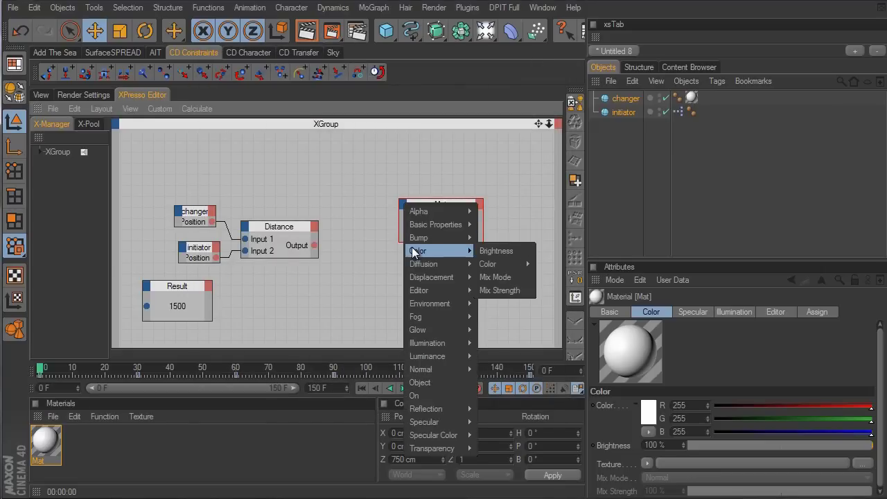
{"action": "mouse_move", "coordinate": [497, 265]}
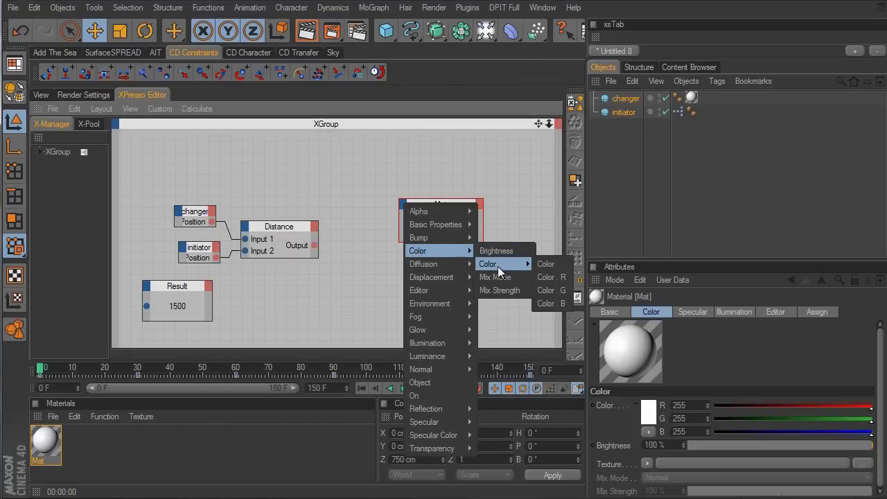
{"action": "left_click", "coordinate": [562, 277]}
{"action": "left_click_drag", "start_coordinate": [445, 205], "coordinate": [492, 233]}
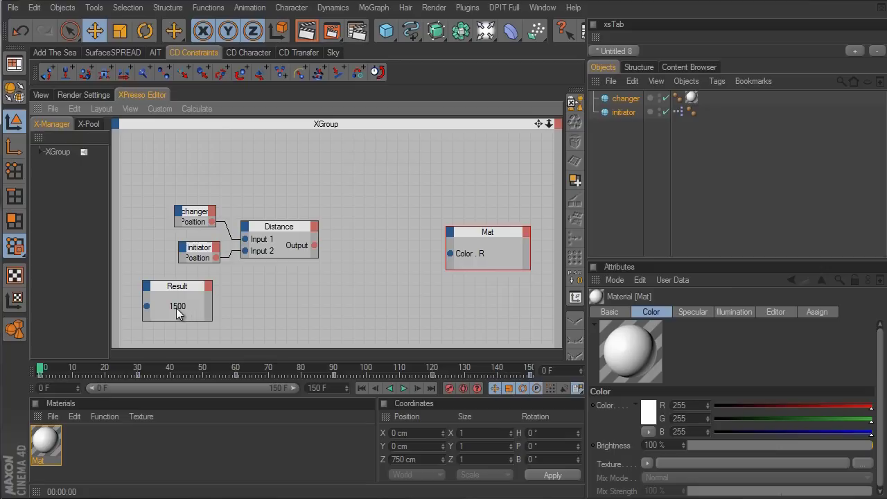
{"action": "double_click", "coordinate": [37, 440]}
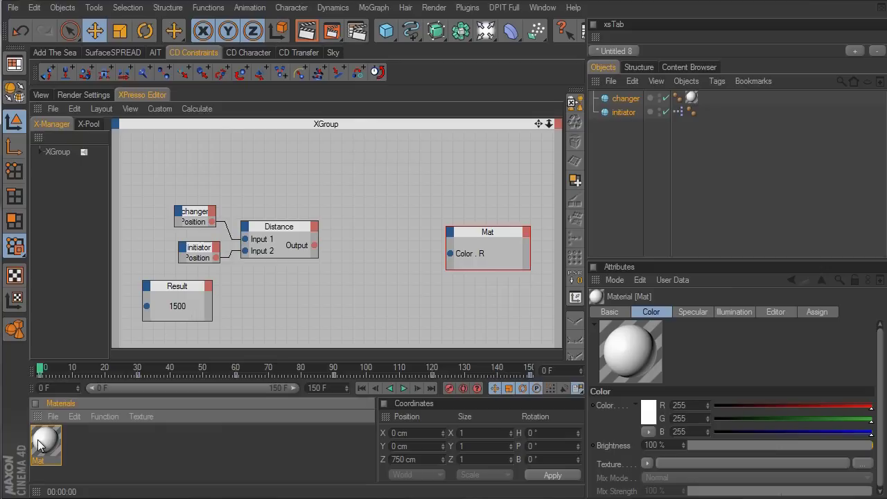
{"action": "left_click_drag", "start_coordinate": [381, 66], "coordinate": [390, 157]}
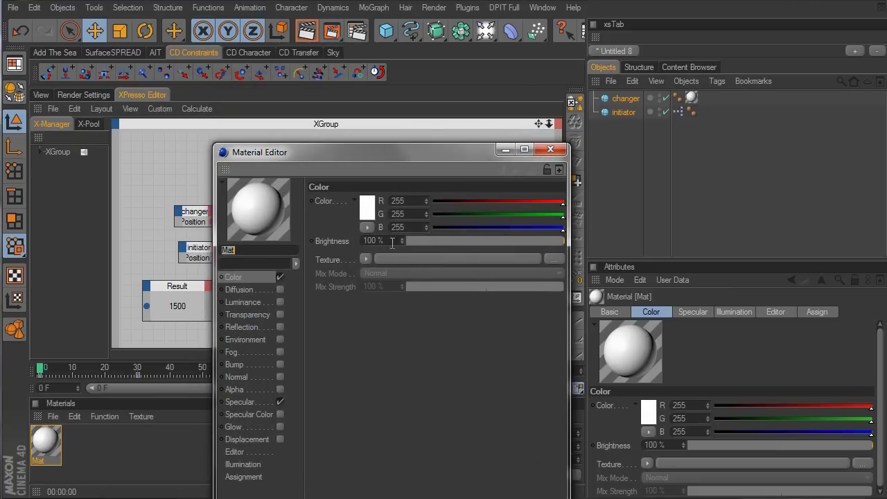
{"action": "left_click", "coordinate": [427, 200]}
{"action": "left_click_drag", "start_coordinate": [439, 200], "coordinate": [562, 202]}
{"action": "left_click_drag", "start_coordinate": [438, 158], "coordinate": [690, 226]}
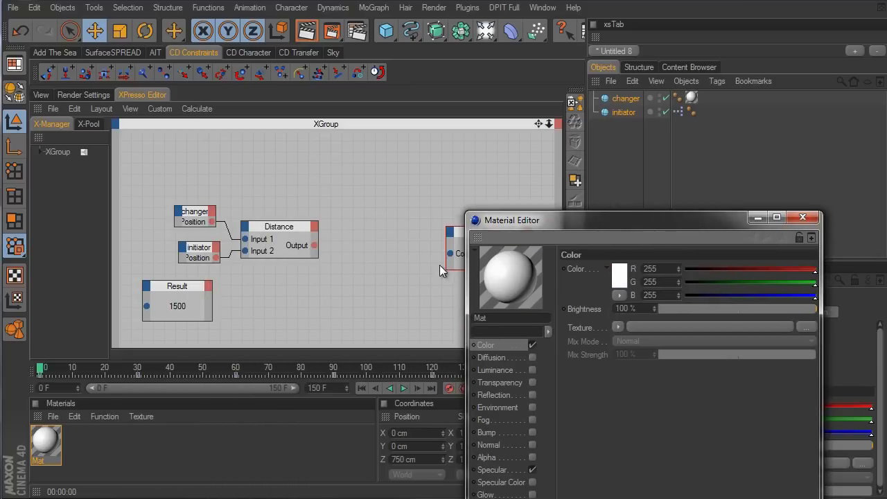
{"action": "left_click_drag", "start_coordinate": [546, 223], "coordinate": [456, 162]}
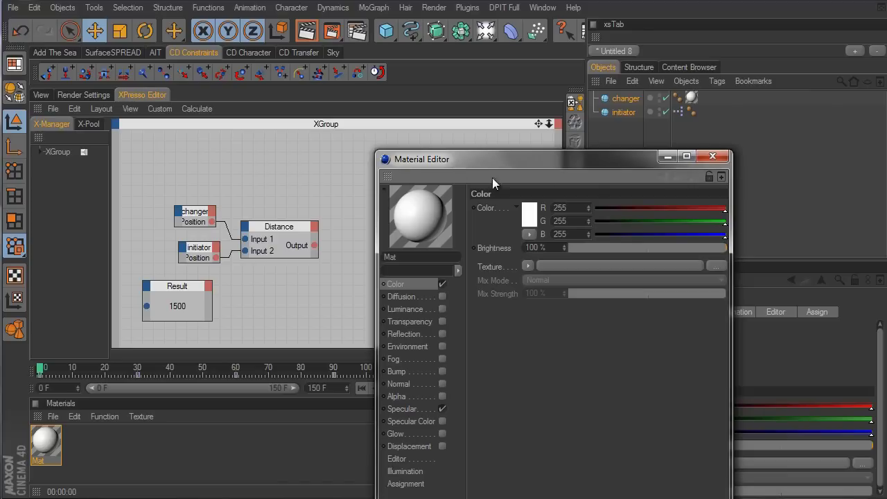
{"action": "left_click", "coordinate": [719, 160]}
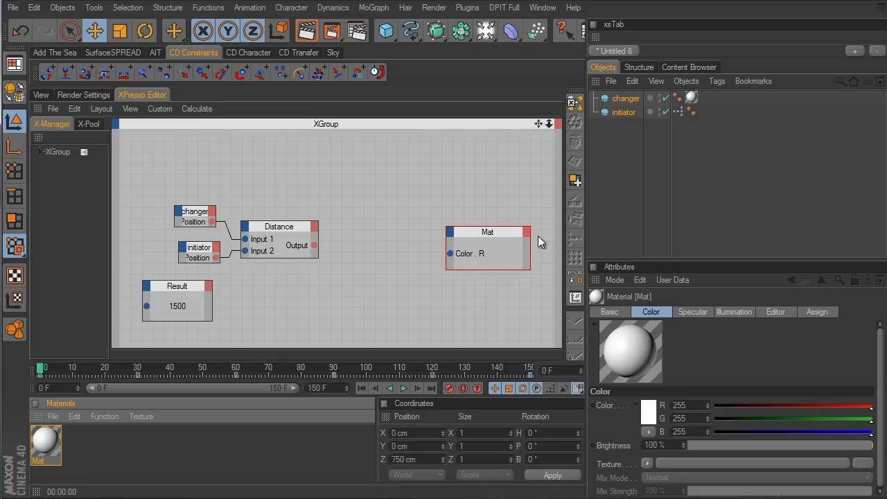
Step: Insert a Calculate > Range Mapper node between Distance and Mat, fed by the Distance Output
{"action": "right_click", "coordinate": [321, 170]}
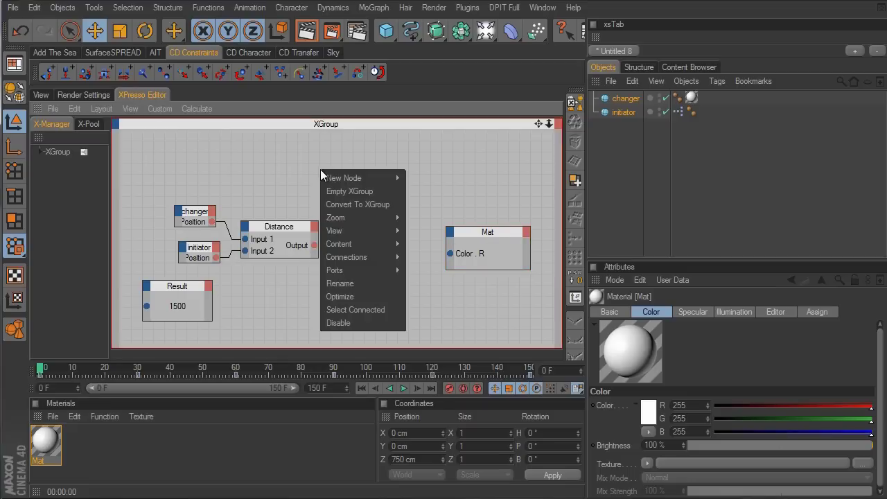
{"action": "mouse_move", "coordinate": [331, 178]}
{"action": "mouse_move", "coordinate": [417, 182]}
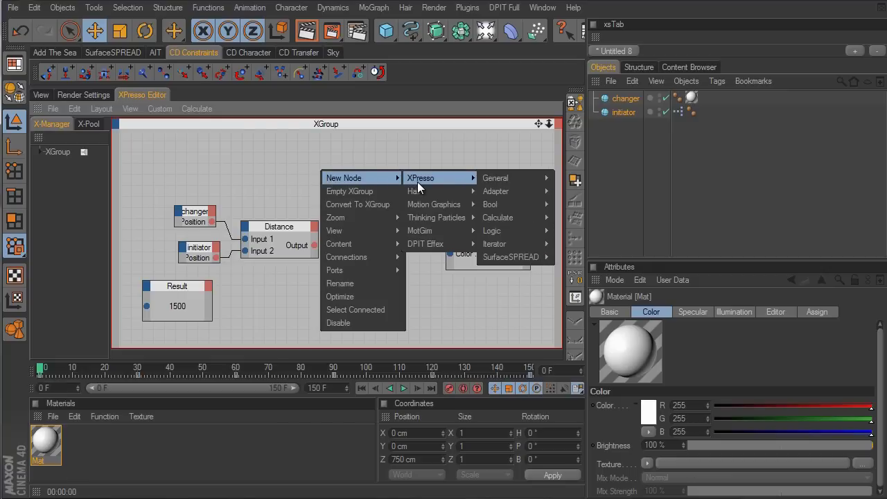
{"action": "mouse_move", "coordinate": [500, 219]}
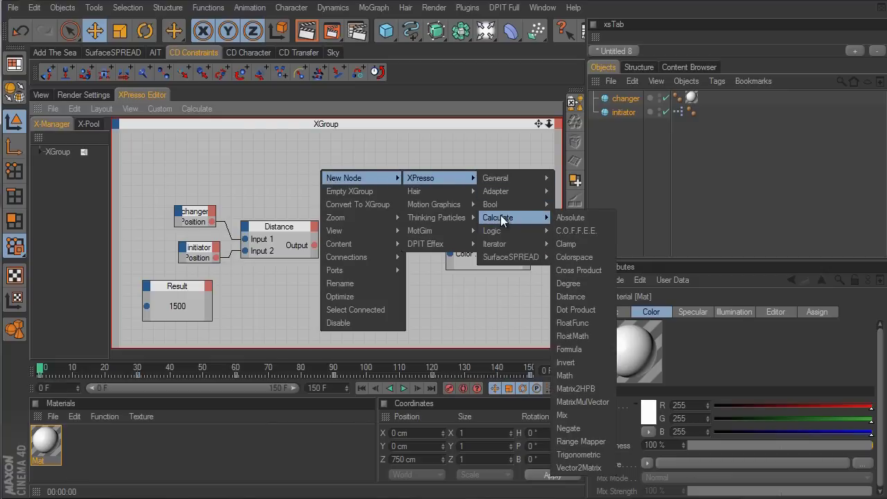
{"action": "left_click", "coordinate": [610, 442]}
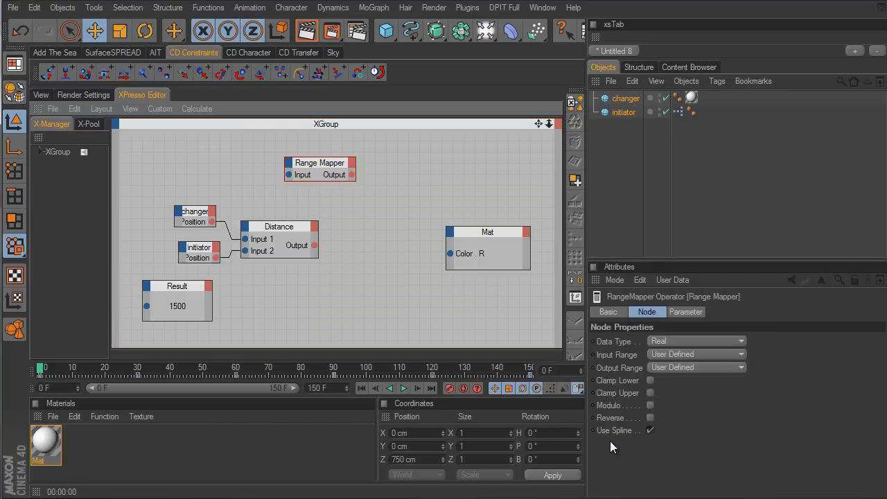
{"action": "left_click_drag", "start_coordinate": [332, 167], "coordinate": [393, 237]}
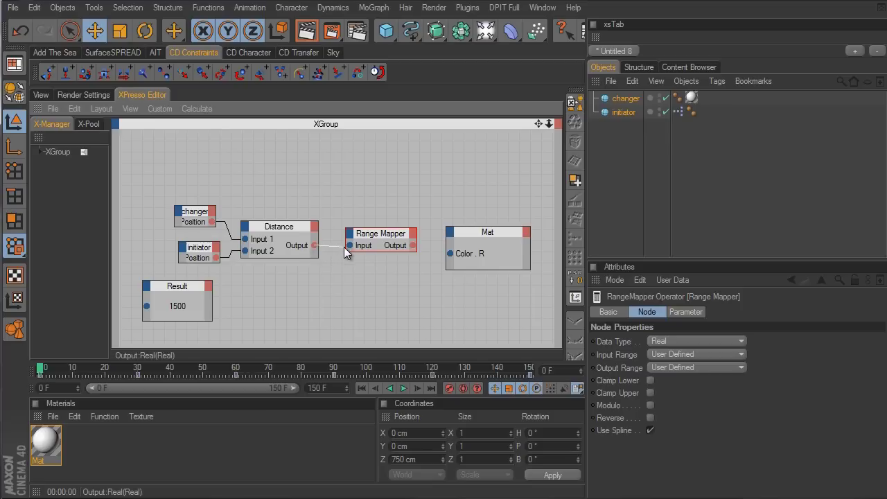
{"action": "left_click_drag", "start_coordinate": [349, 247], "coordinate": [349, 246]}
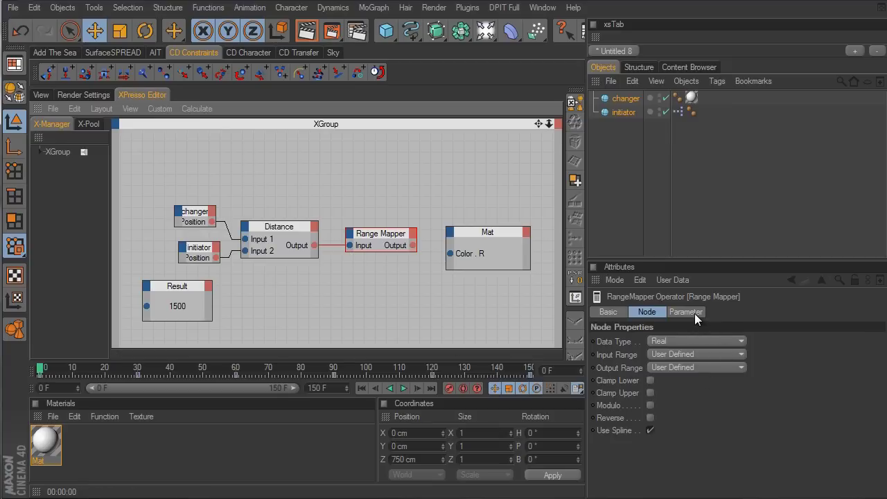
Step: Reveal the Range Mapper's Input Lower/Upper and Output Lower/Upper fields in its Parameter tab
{"action": "left_click", "coordinate": [686, 311], "text": "shift"}
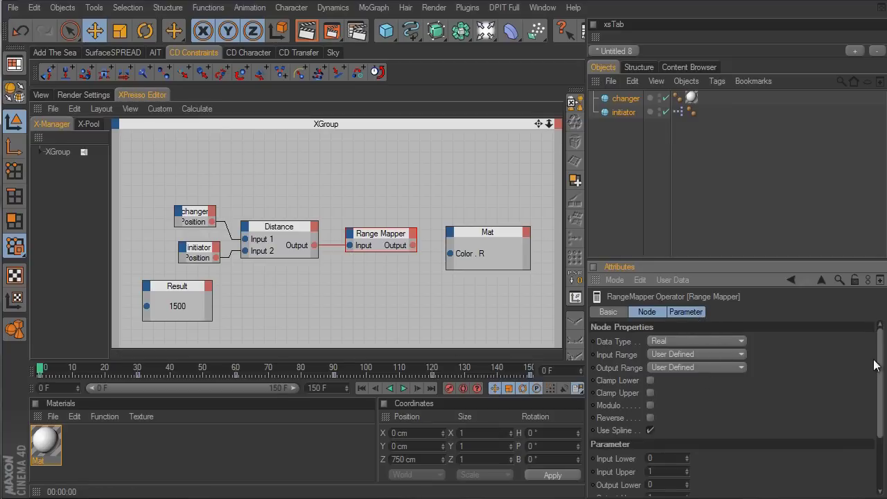
{"action": "scroll", "coordinate": [877, 346], "scroll_direction": "down", "scroll_amount": 5}
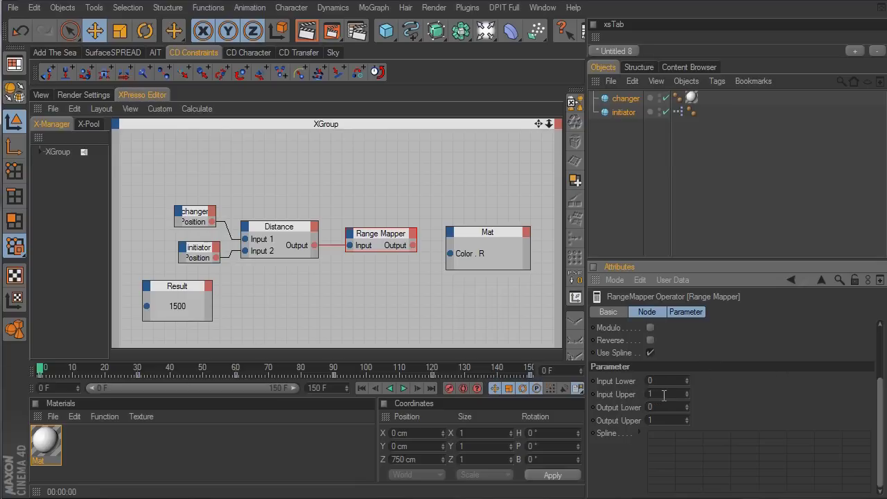
Step: Set the Range Mapper's Input Upper to 1500, then select the Mat material
{"action": "type", "text": "500"}
{"action": "left_click", "coordinate": [42, 449]}
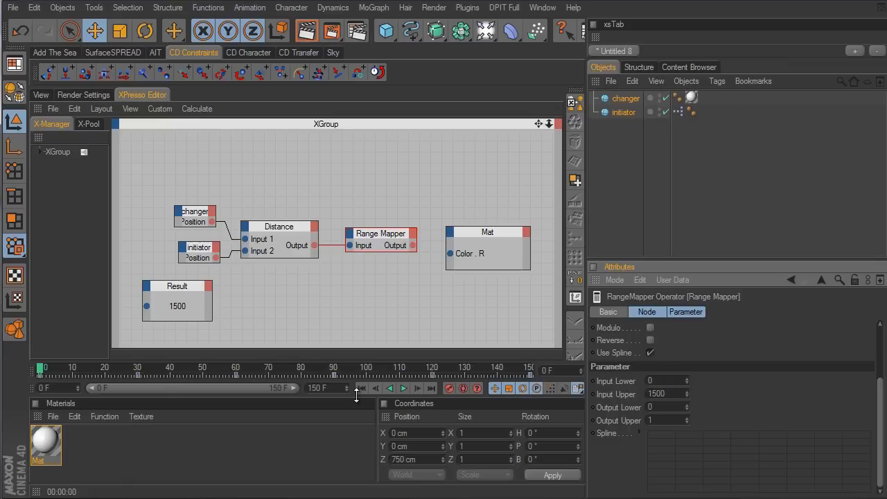